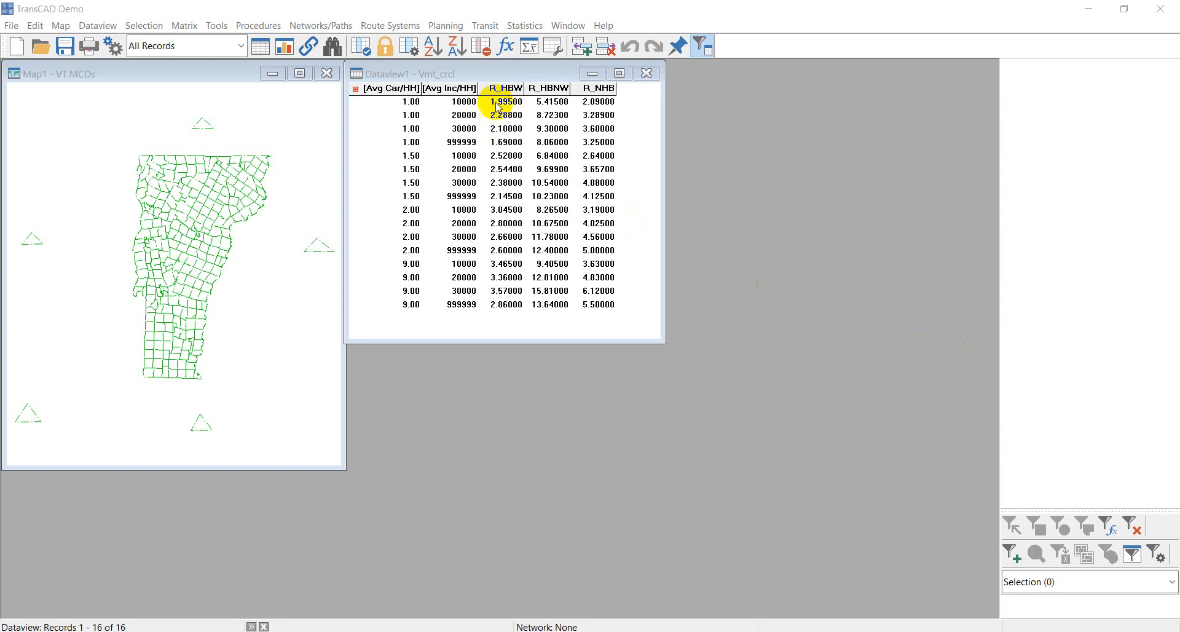
Open the Cross-Classification trip productions dialog to examine its inputs, rate fields and segment fields, then cancel it.
{"action": "left_click", "coordinate": [454, 23]}
{"action": "mouse_move", "coordinate": [467, 49]}
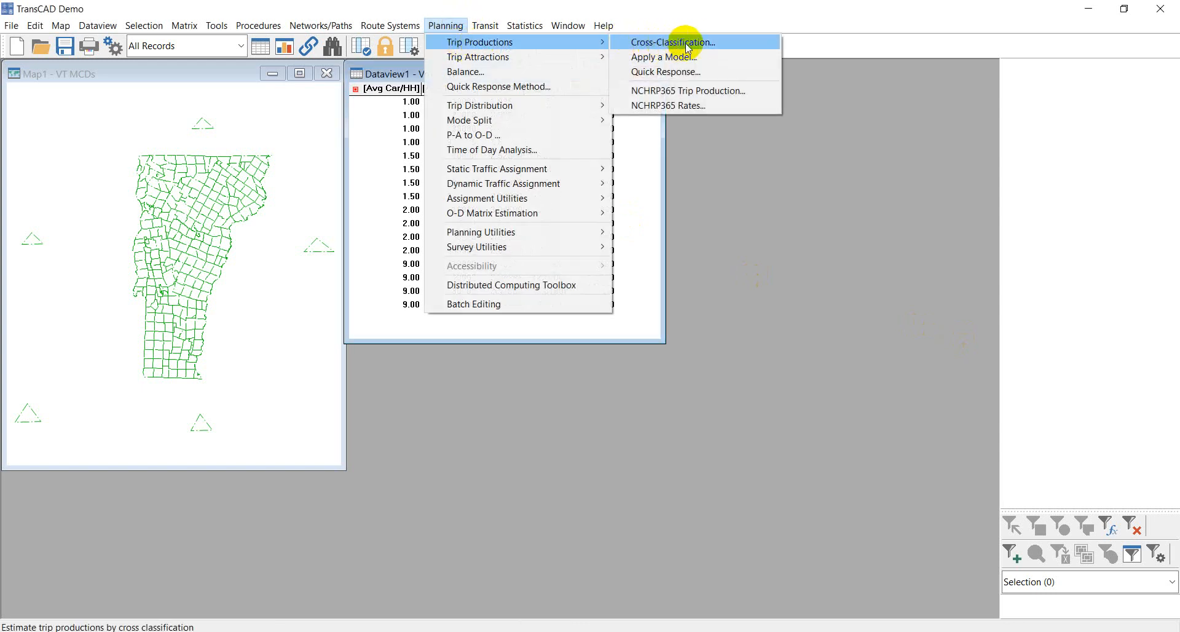
{"action": "left_click", "coordinate": [700, 44]}
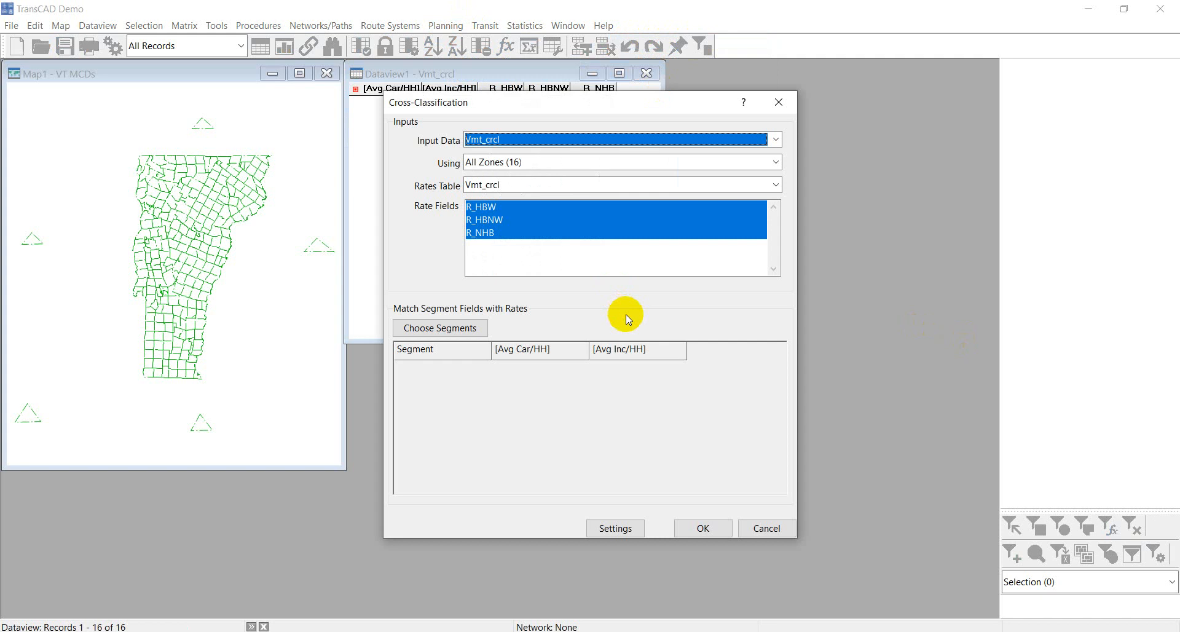
{"action": "left_click_drag", "start_coordinate": [570, 108], "coordinate": [620, 126]}
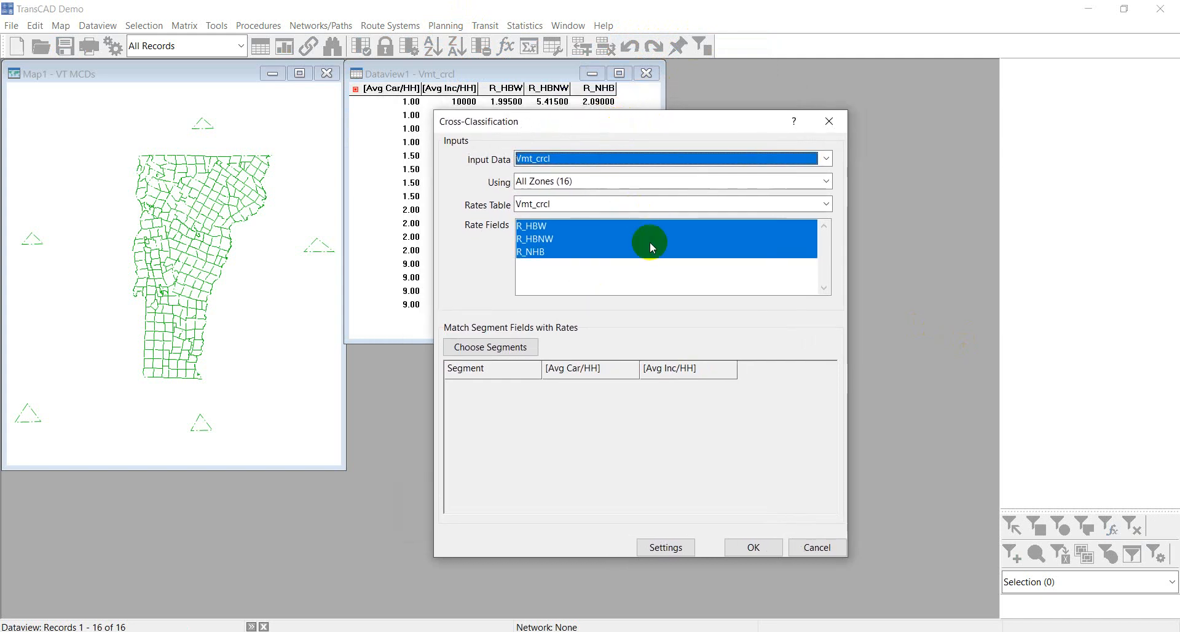
{"action": "left_click_drag", "start_coordinate": [489, 128], "coordinate": [710, 106]}
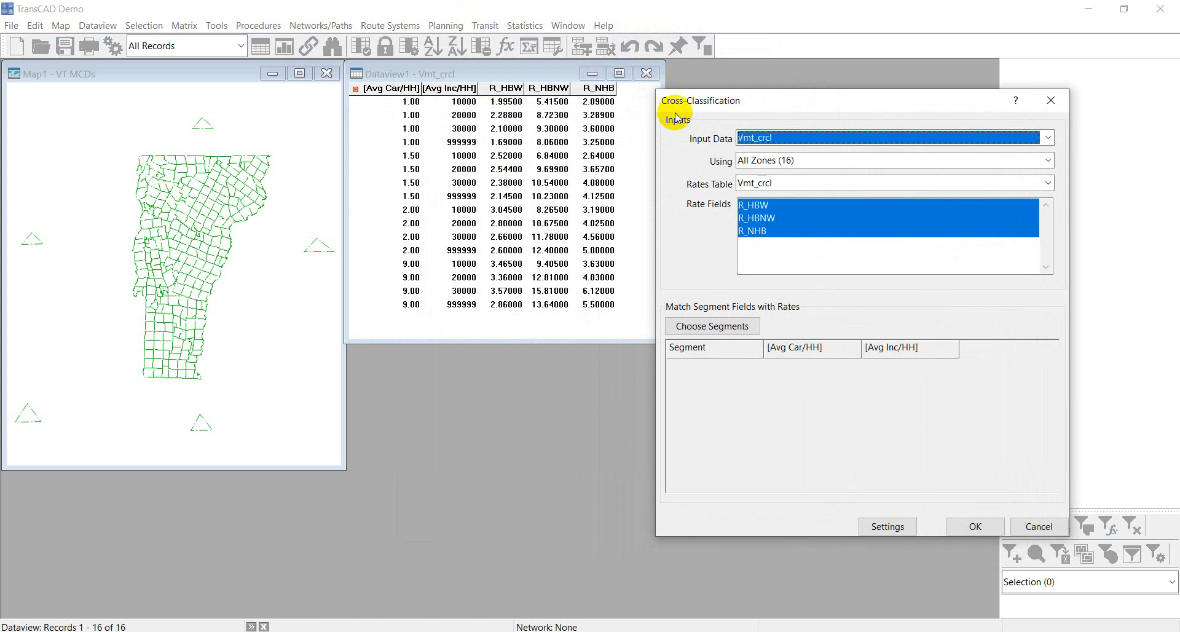
{"action": "left_click_drag", "start_coordinate": [766, 106], "coordinate": [776, 97]}
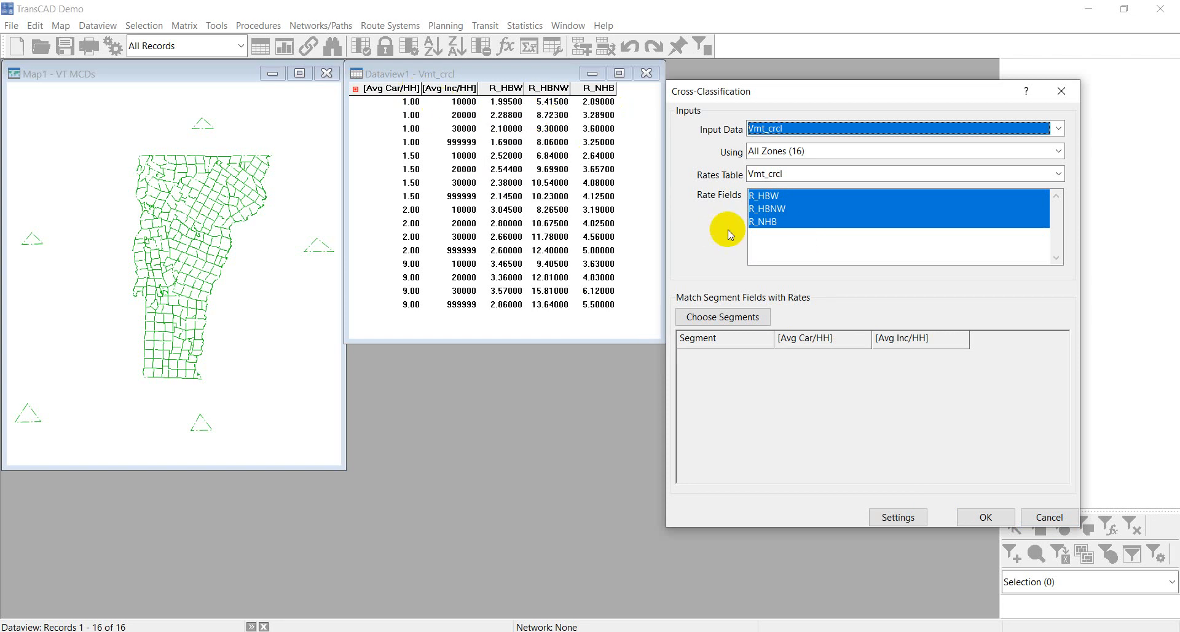
{"action": "left_click", "coordinate": [1047, 518]}
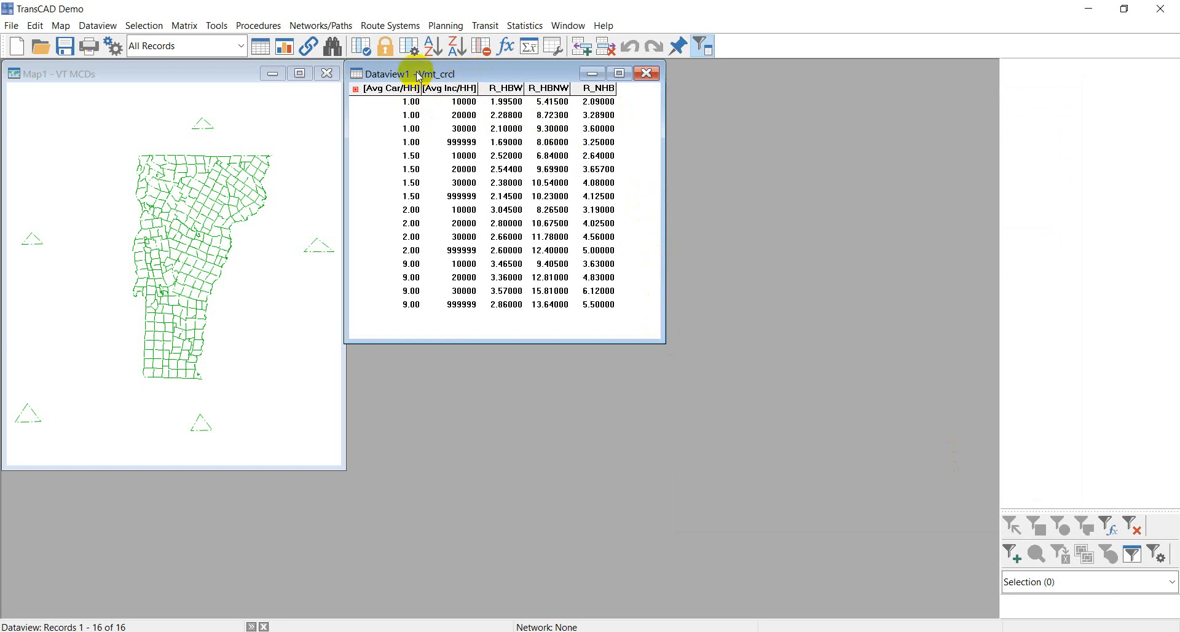
Move the R_HBW field up above Avg Inc/HH in the Vmt_crcl table structure.
{"action": "mouse_move", "coordinate": [430, 75]}
{"action": "left_mouse_down"}
{"action": "mouse_move", "coordinate": [437, 104]}
{"action": "mouse_move", "coordinate": [437, 83]}
{"action": "left_mouse_up"}
{"action": "left_click", "coordinate": [98, 25]}
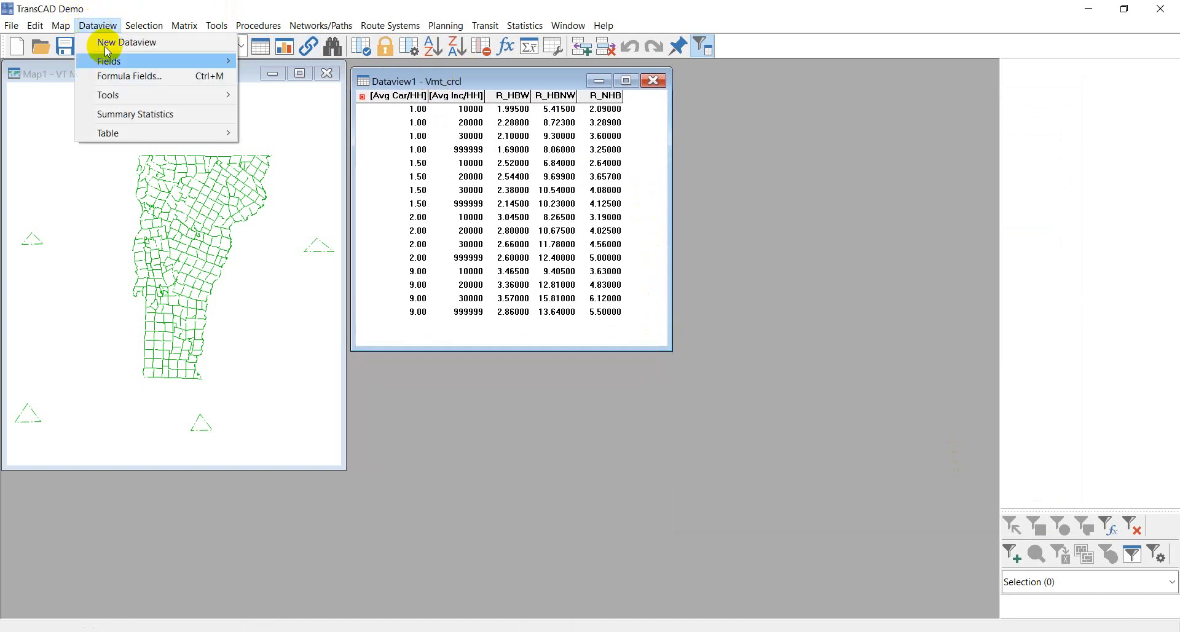
{"action": "mouse_move", "coordinate": [153, 133]}
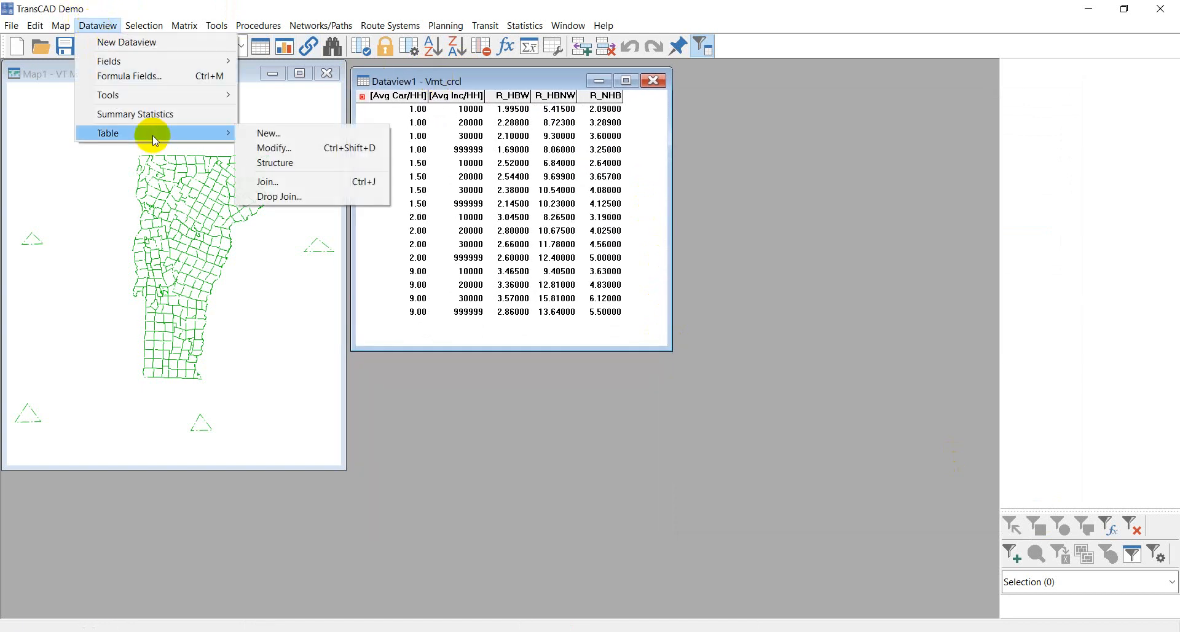
{"action": "left_click", "coordinate": [275, 149]}
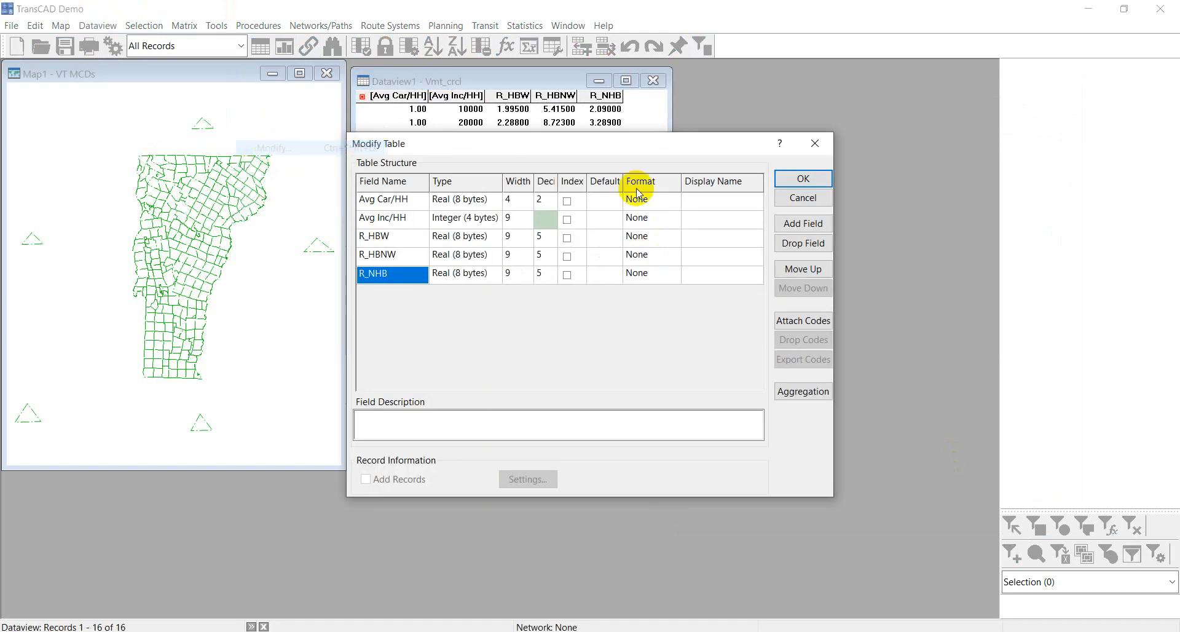
{"action": "left_click", "coordinate": [390, 223]}
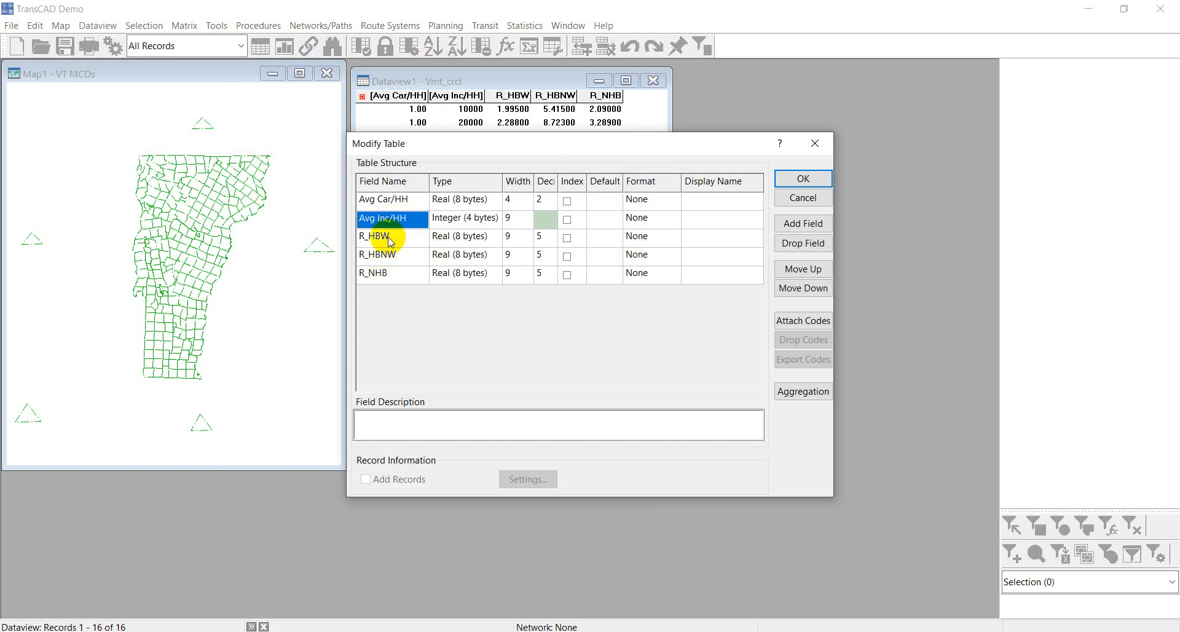
{"action": "left_click", "coordinate": [396, 238]}
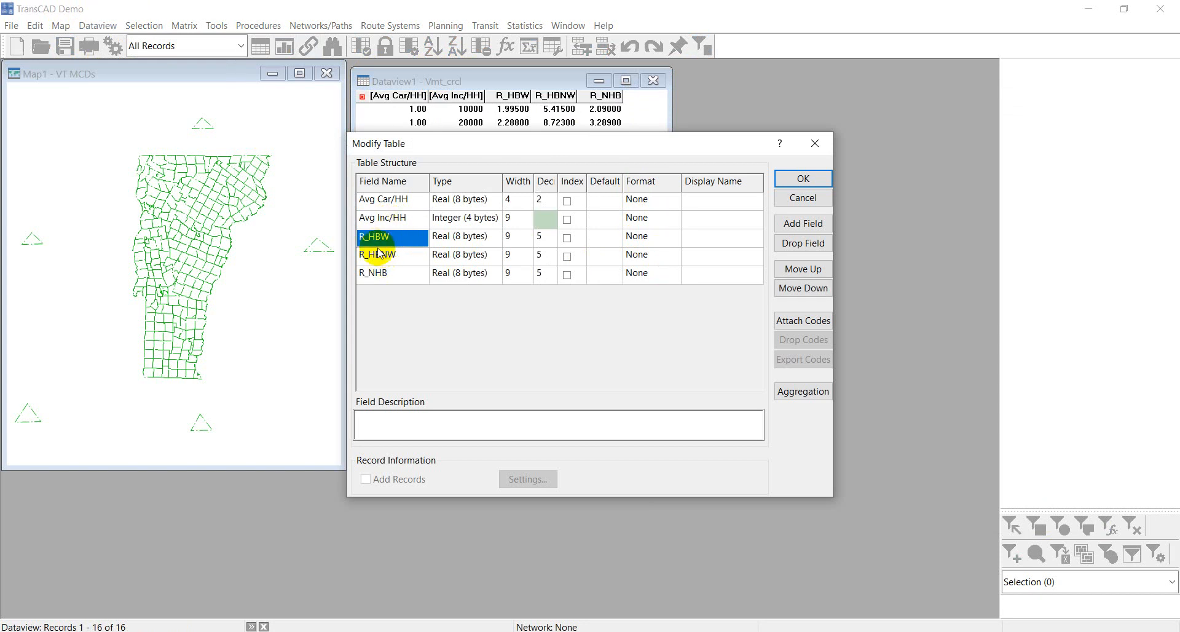
{"action": "left_click", "coordinate": [801, 270]}
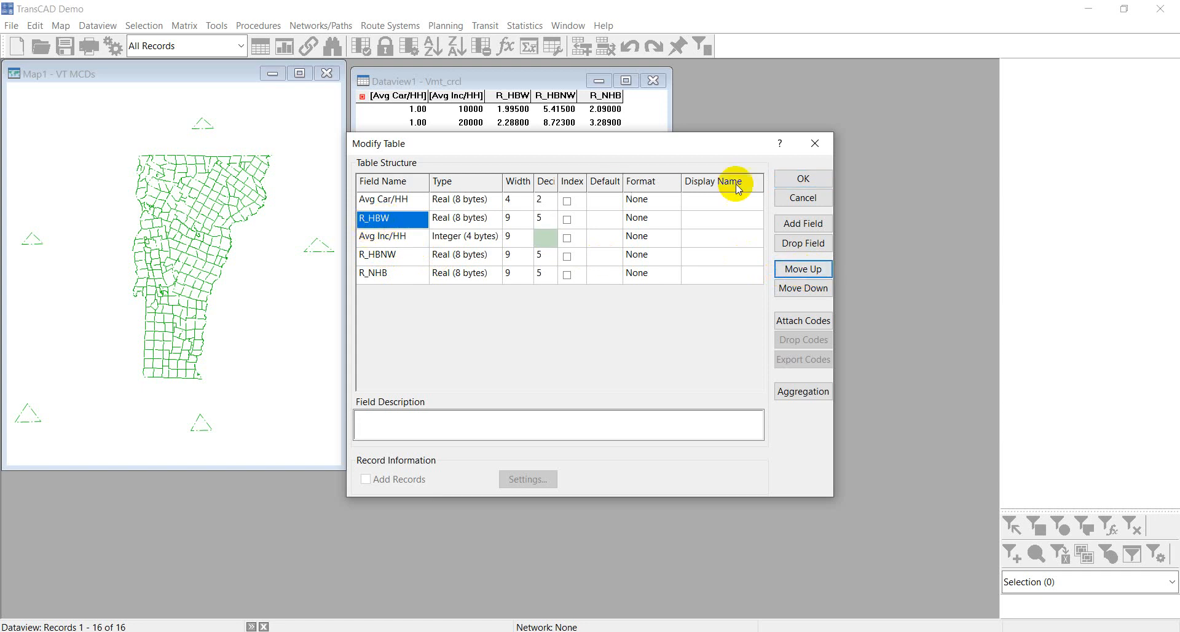
{"action": "left_click", "coordinate": [799, 178]}
{"action": "left_click", "coordinate": [625, 360]}
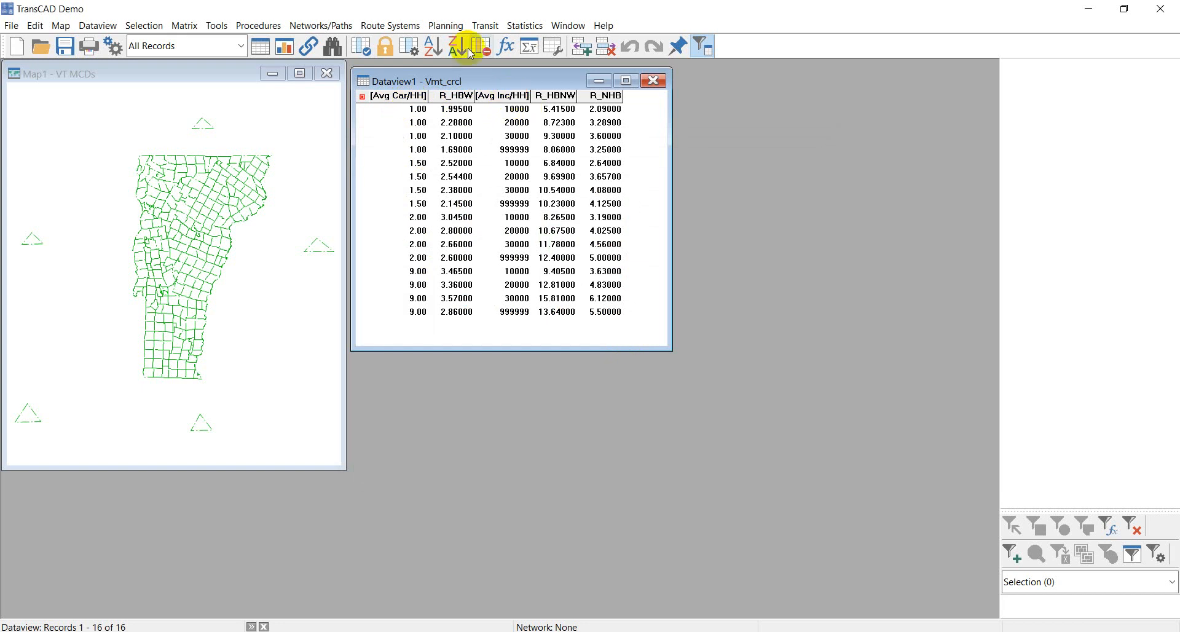
Try to run Cross-Classification trip productions on the reordered table.
{"action": "left_click", "coordinate": [449, 26]}
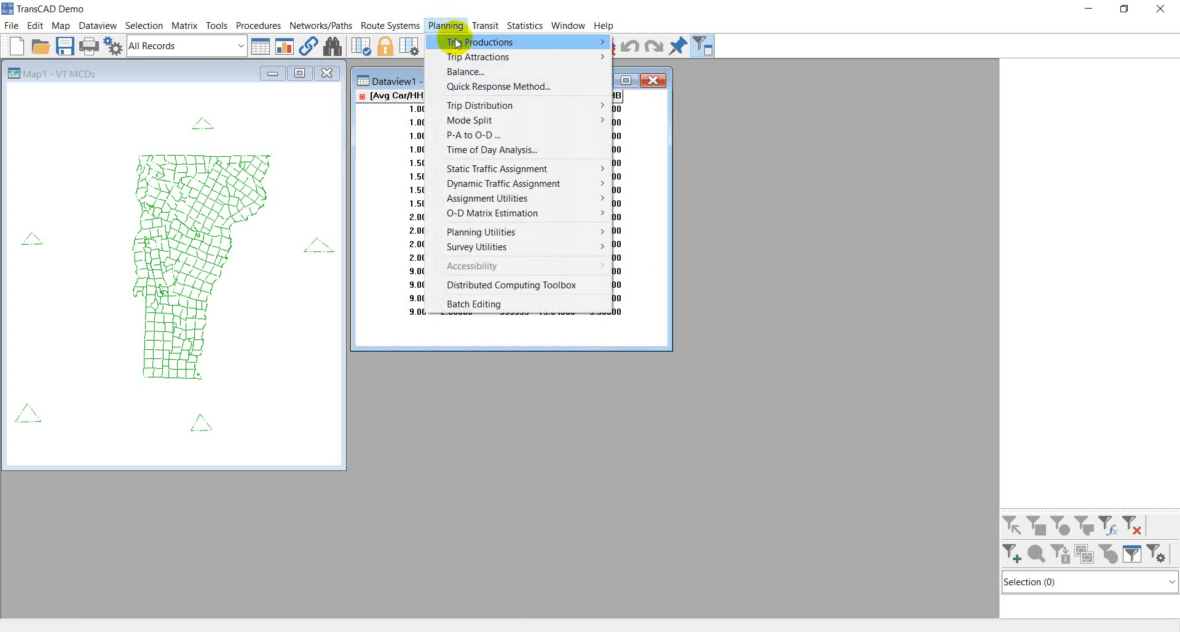
{"action": "mouse_move", "coordinate": [453, 41]}
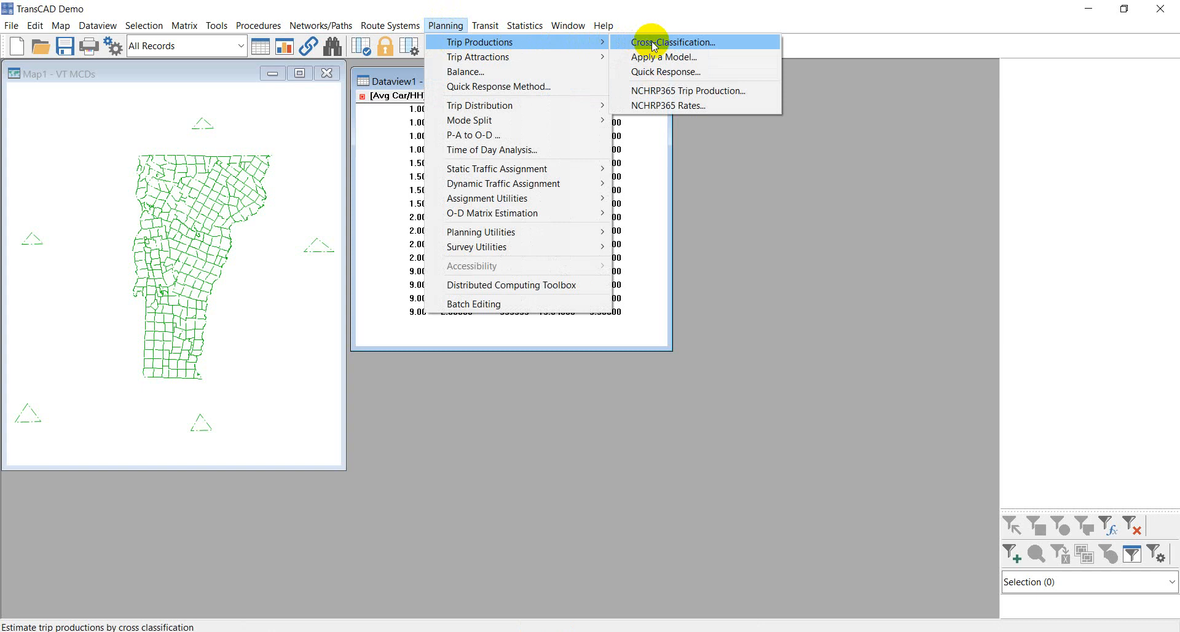
{"action": "left_click", "coordinate": [676, 42]}
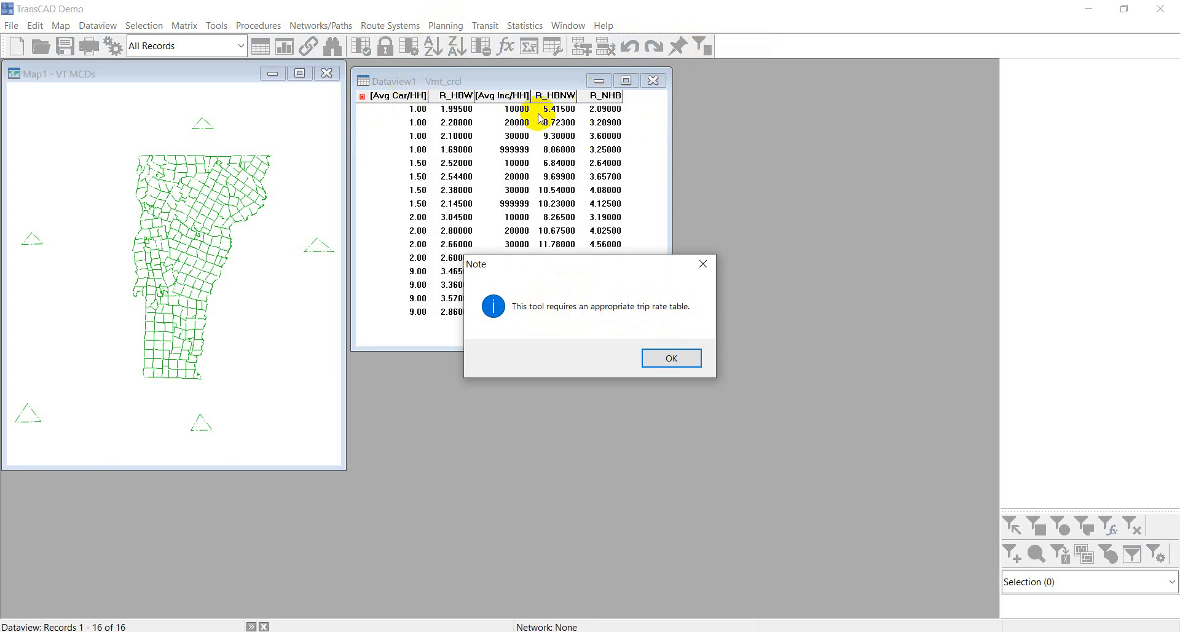
{"action": "left_click", "coordinate": [662, 360]}
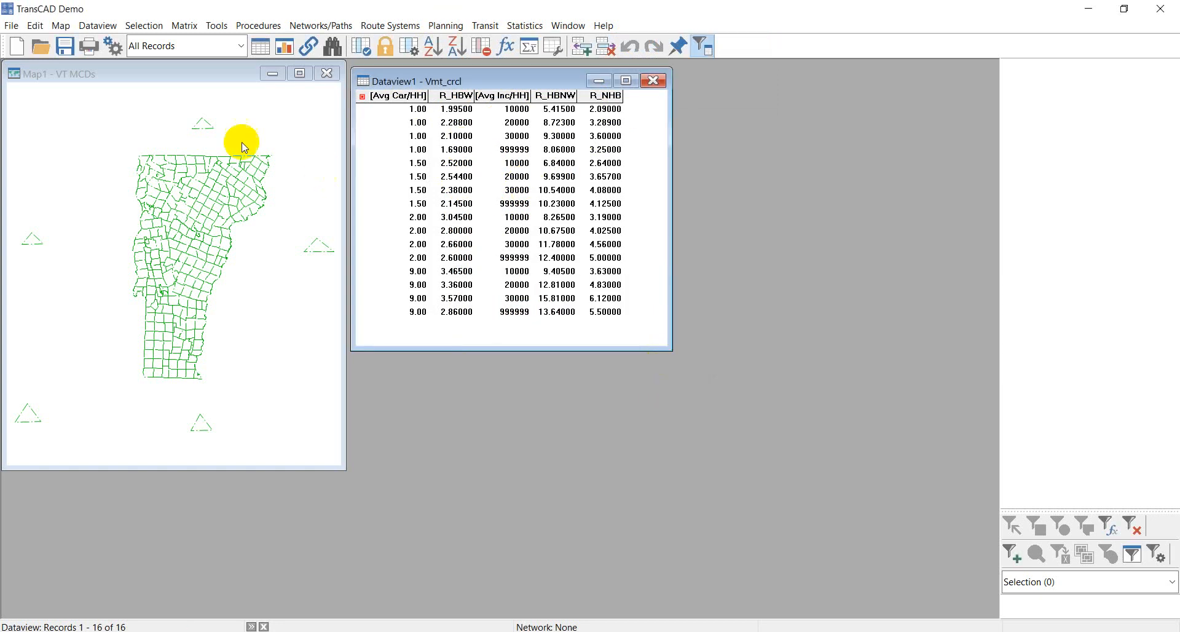
Reopen the table structure and move the R_HBW field back down below Avg Inc/HH.
{"action": "left_click", "coordinate": [91, 26]}
{"action": "mouse_move", "coordinate": [137, 131]}
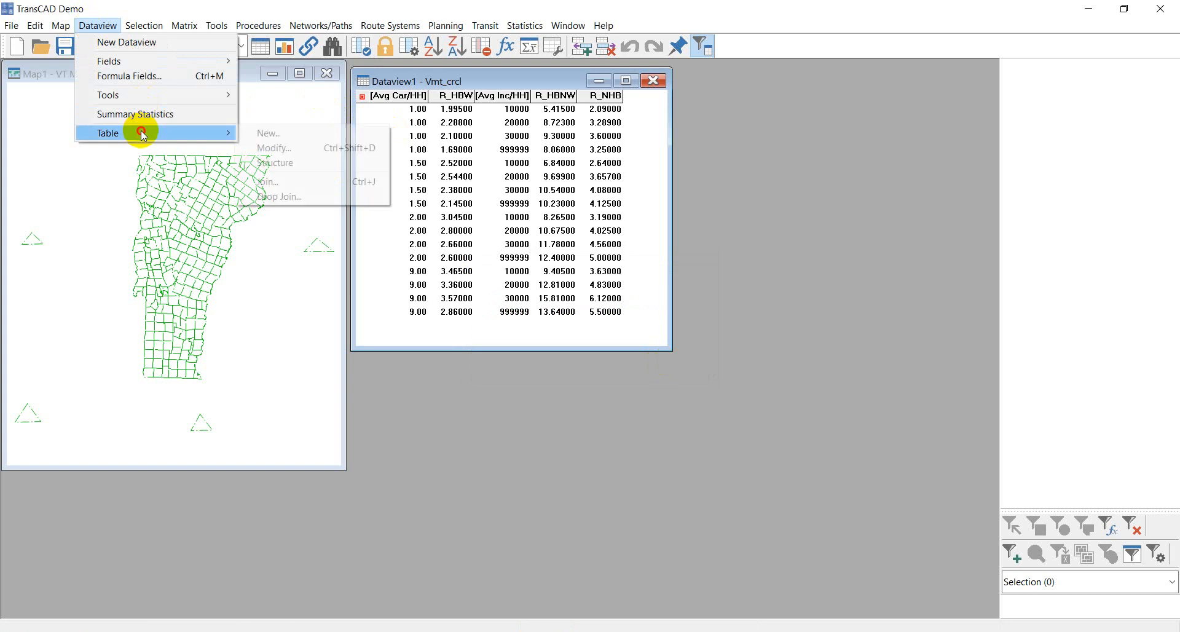
{"action": "left_click", "coordinate": [294, 152]}
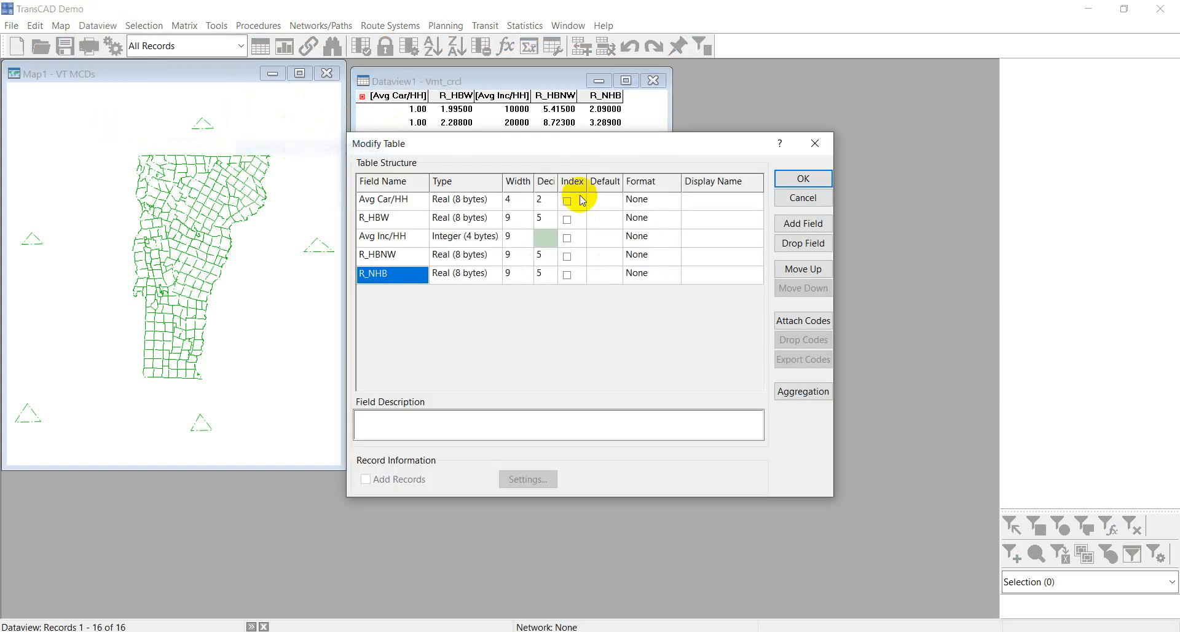
{"action": "left_click", "coordinate": [393, 219]}
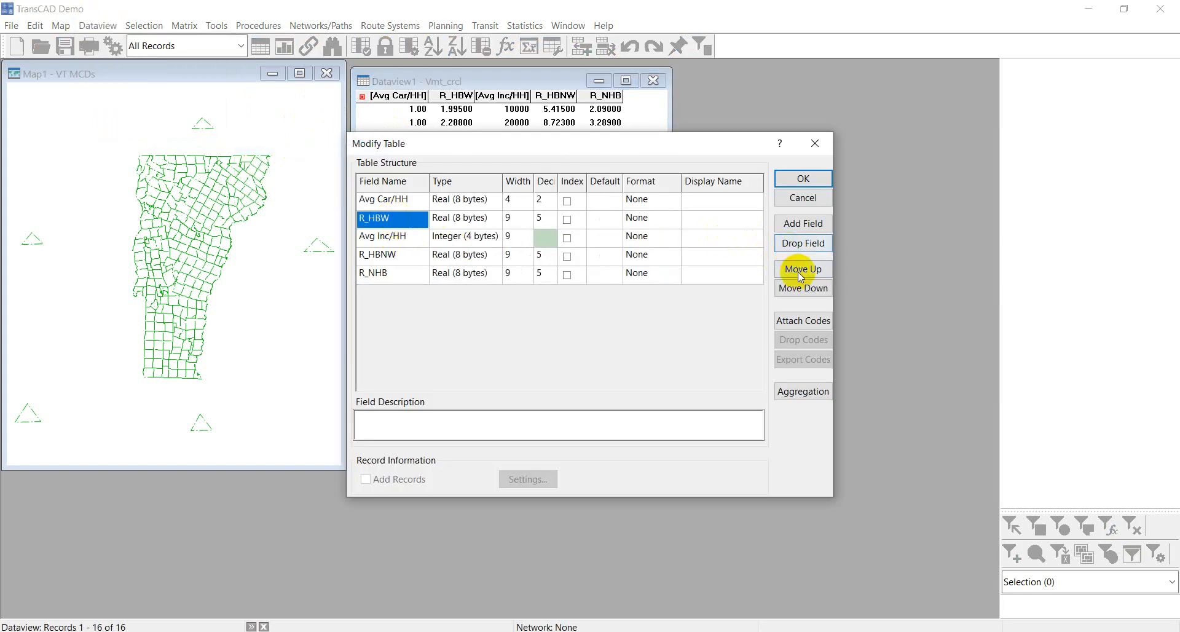
{"action": "left_click", "coordinate": [803, 289]}
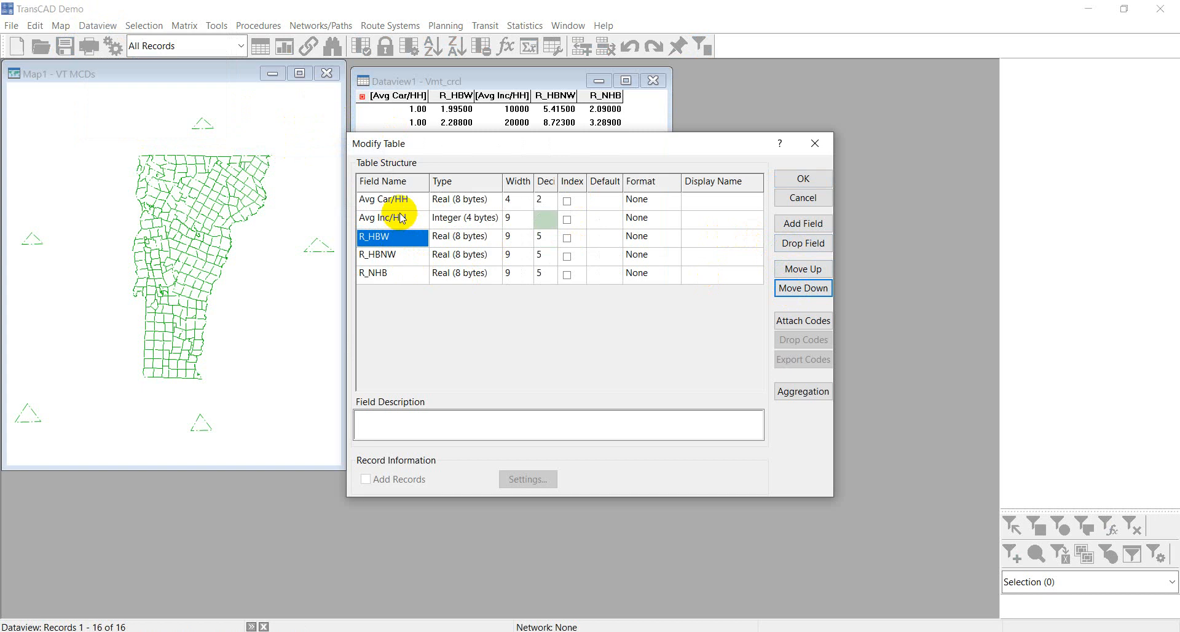
Rename the R_HBW field to Rate_HBW.
{"action": "left_click_drag", "start_coordinate": [486, 150], "coordinate": [533, 177]}
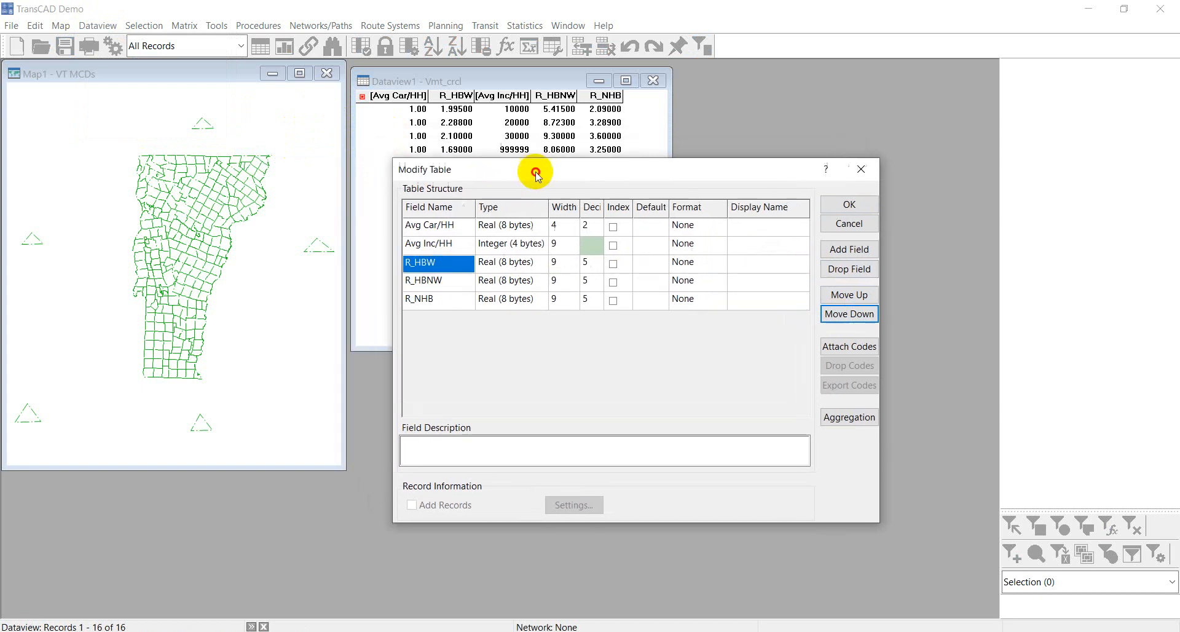
{"action": "left_click", "coordinate": [421, 265]}
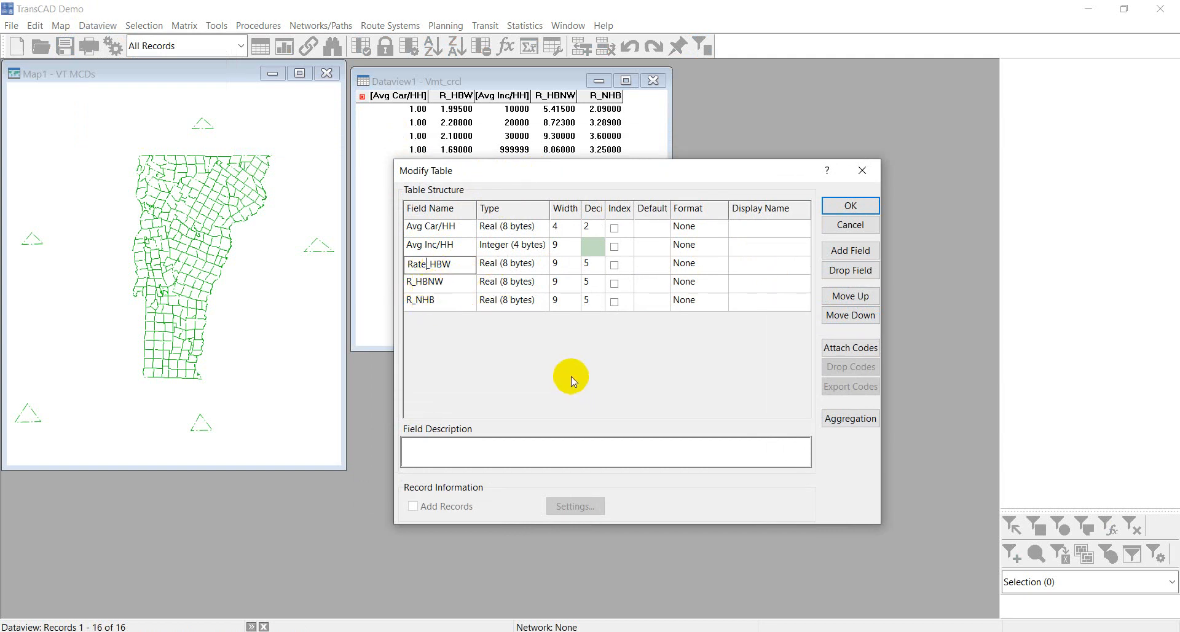
Rename the Avg Inc/HH field to Average Inc/HH and apply the table structure changes.
{"action": "left_click", "coordinate": [422, 250]}
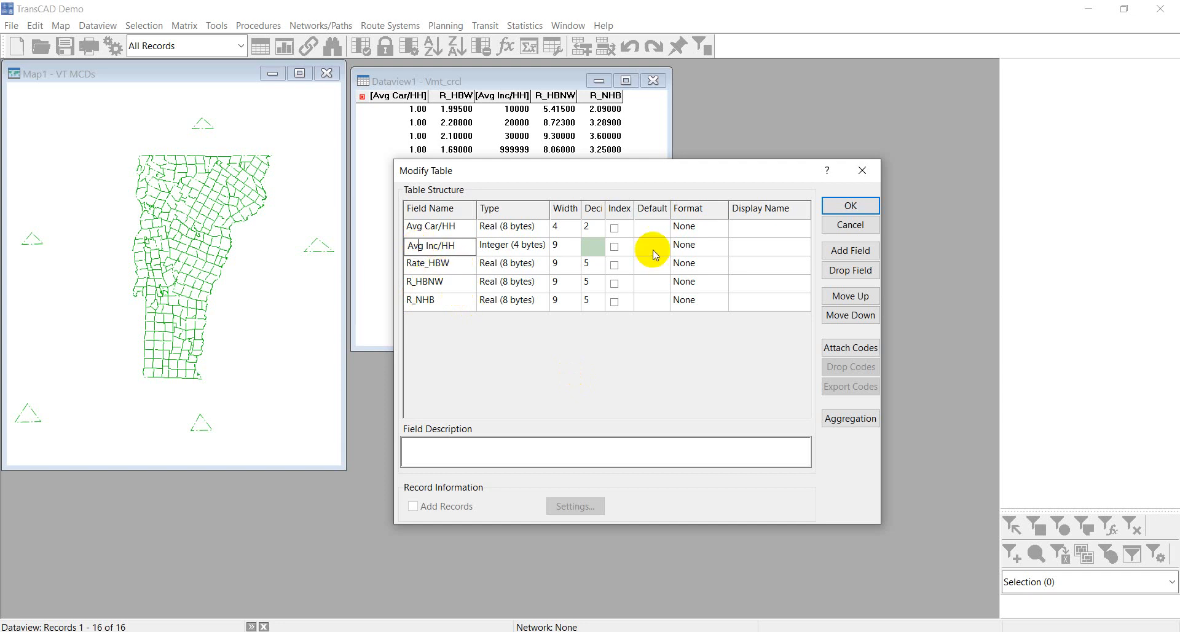
{"action": "type", "text": "erage"}
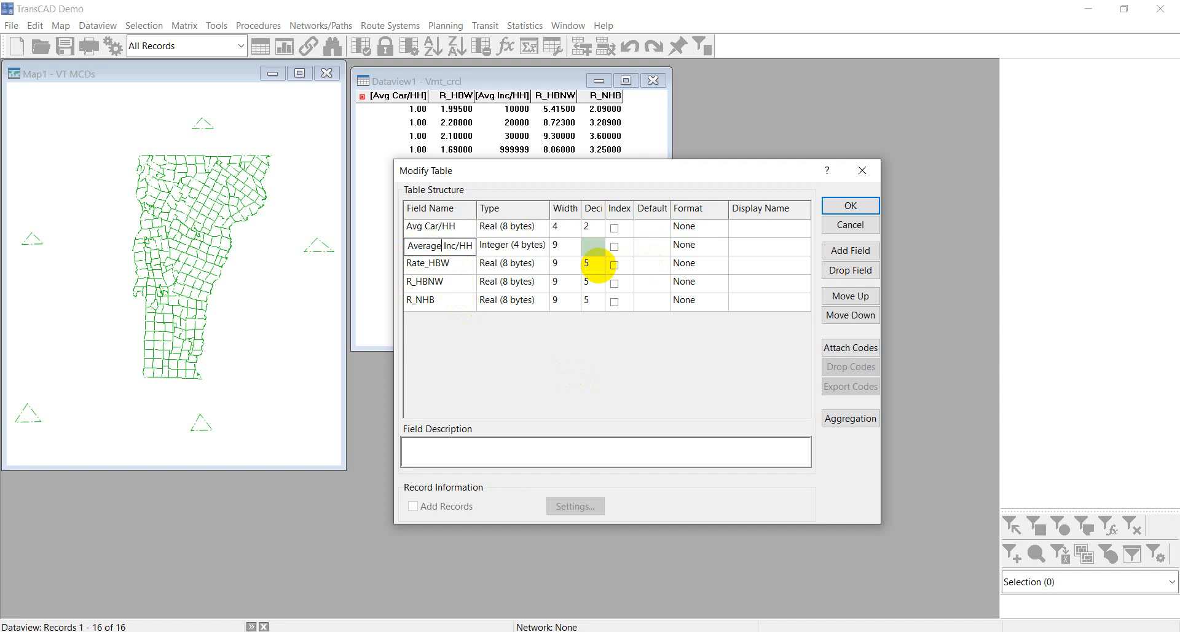
{"action": "left_click", "coordinate": [852, 205]}
{"action": "left_click", "coordinate": [670, 387]}
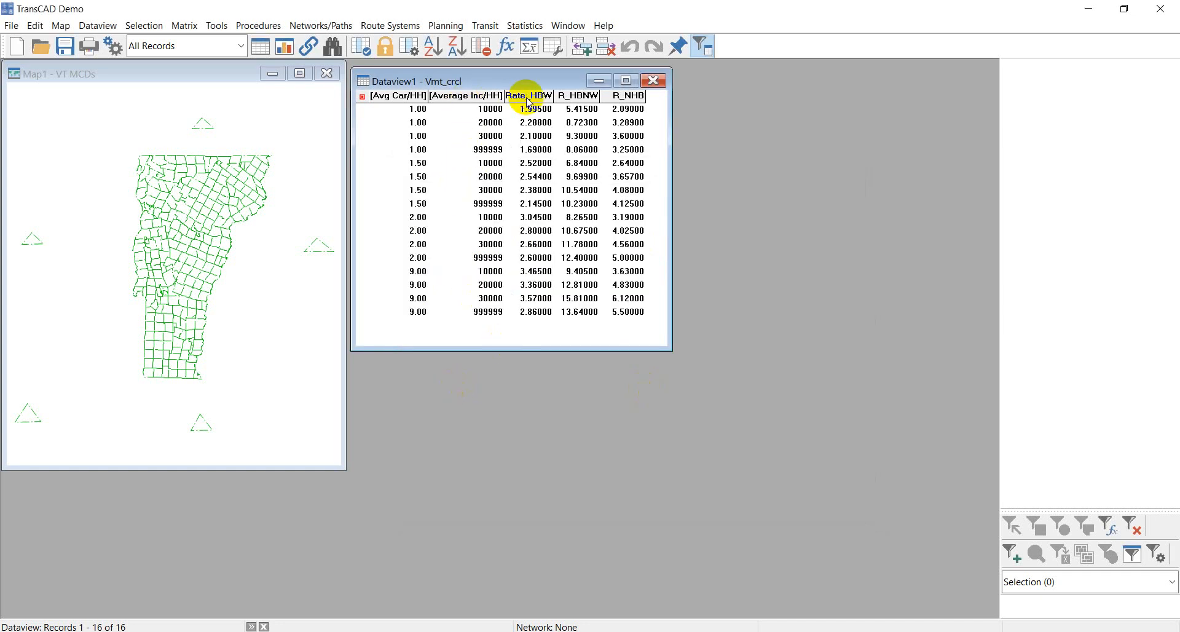
Open Cross-Classification trip productions and select only R_NHB as the rate field.
{"action": "left_click", "coordinate": [448, 26]}
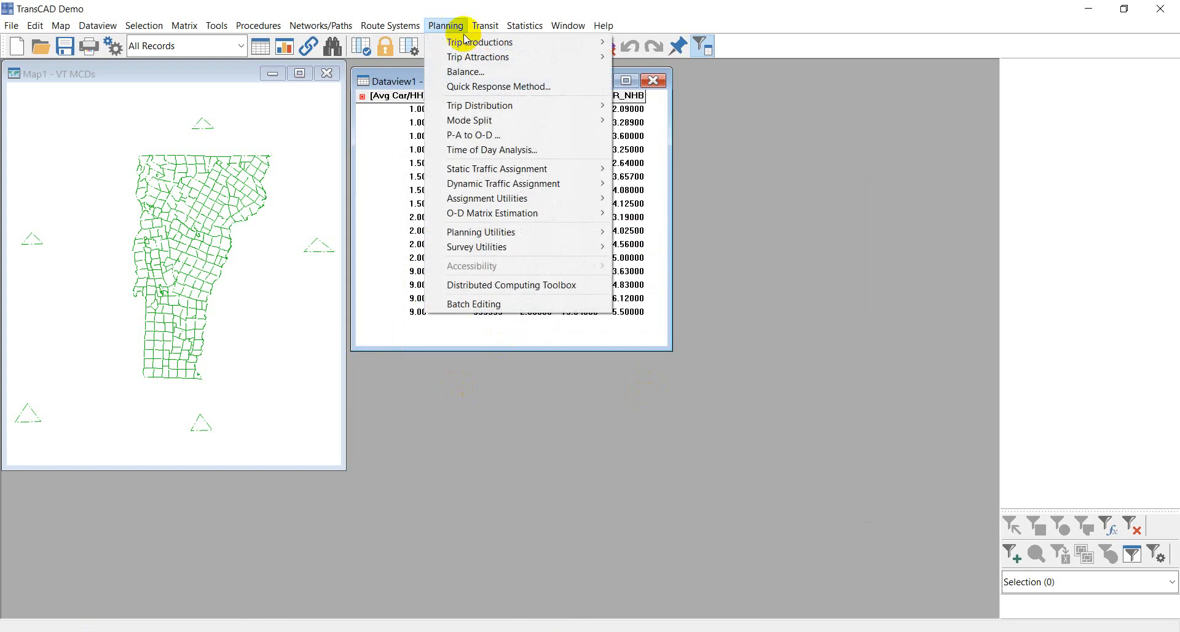
{"action": "mouse_move", "coordinate": [468, 42]}
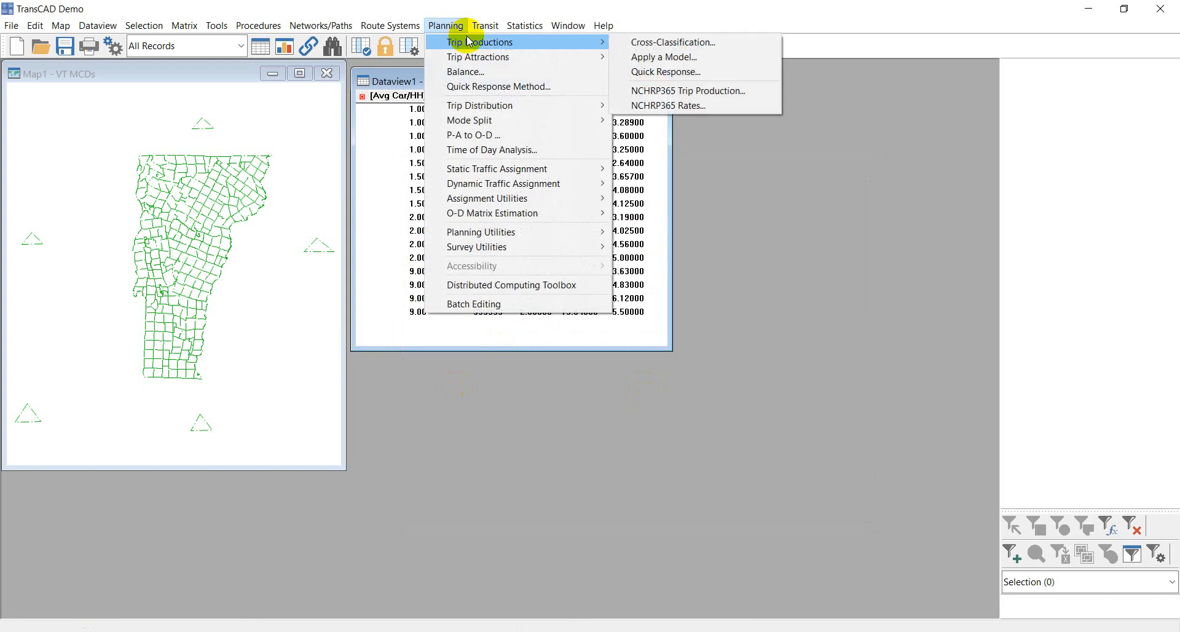
{"action": "left_click", "coordinate": [656, 44]}
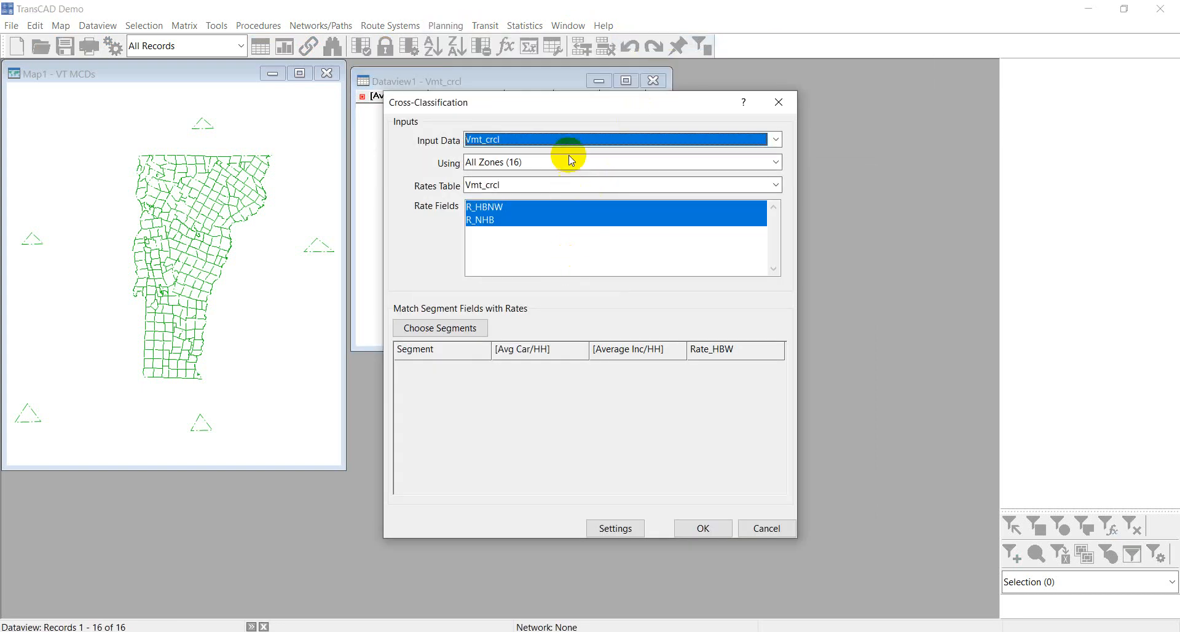
{"action": "left_click_drag", "start_coordinate": [570, 105], "coordinate": [841, 111]}
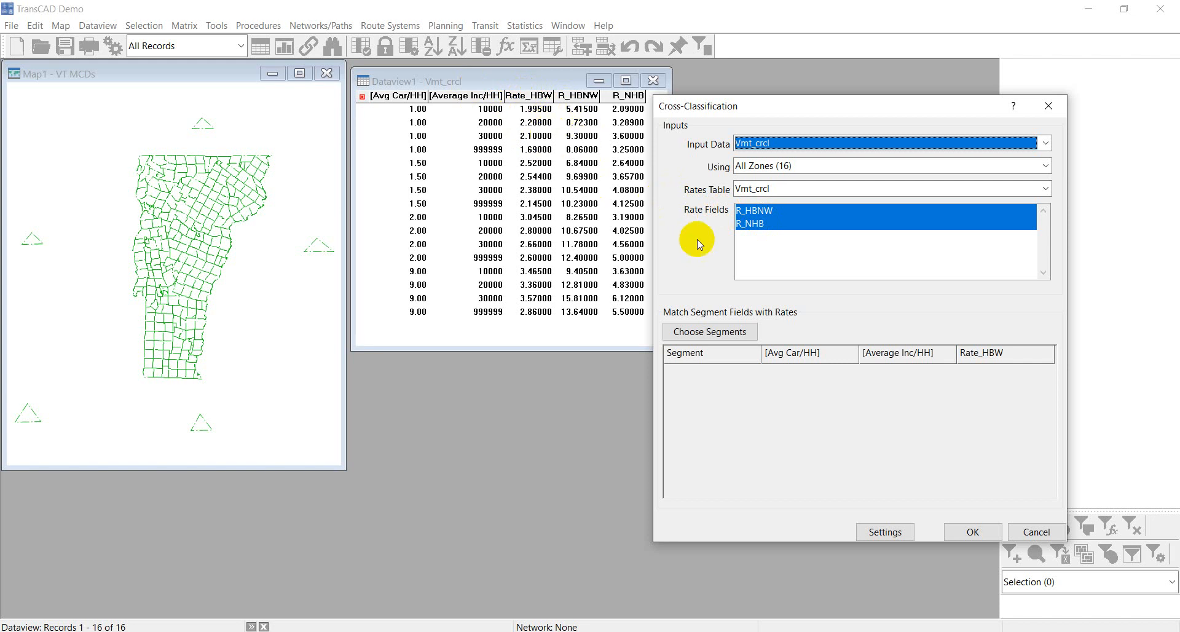
{"action": "left_click", "coordinate": [742, 224]}
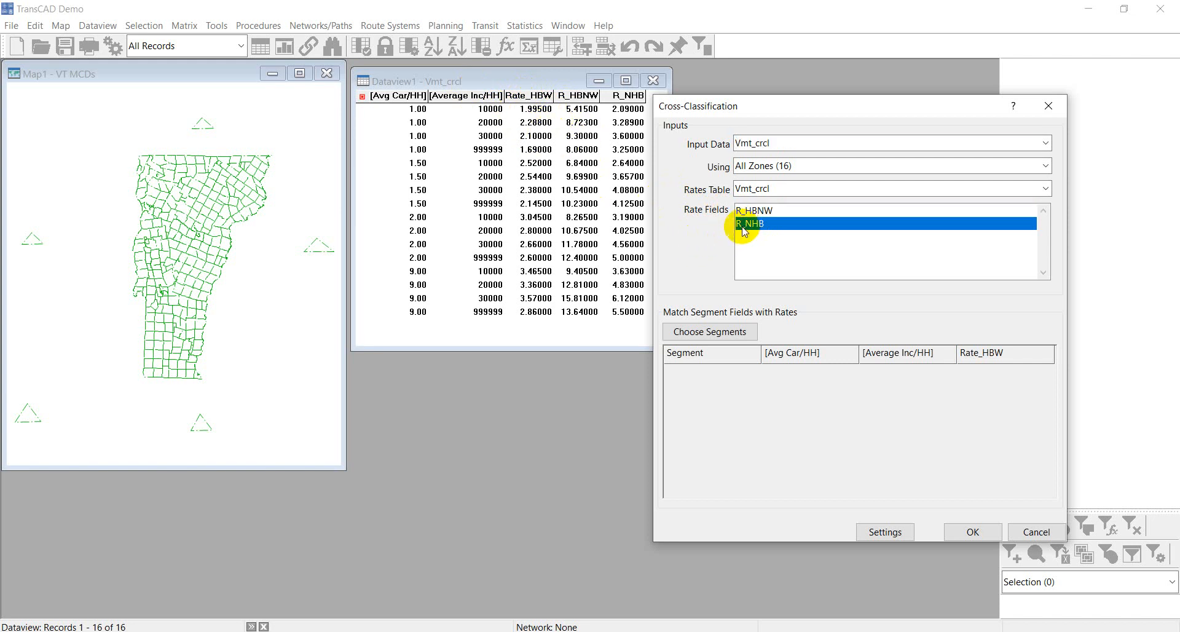